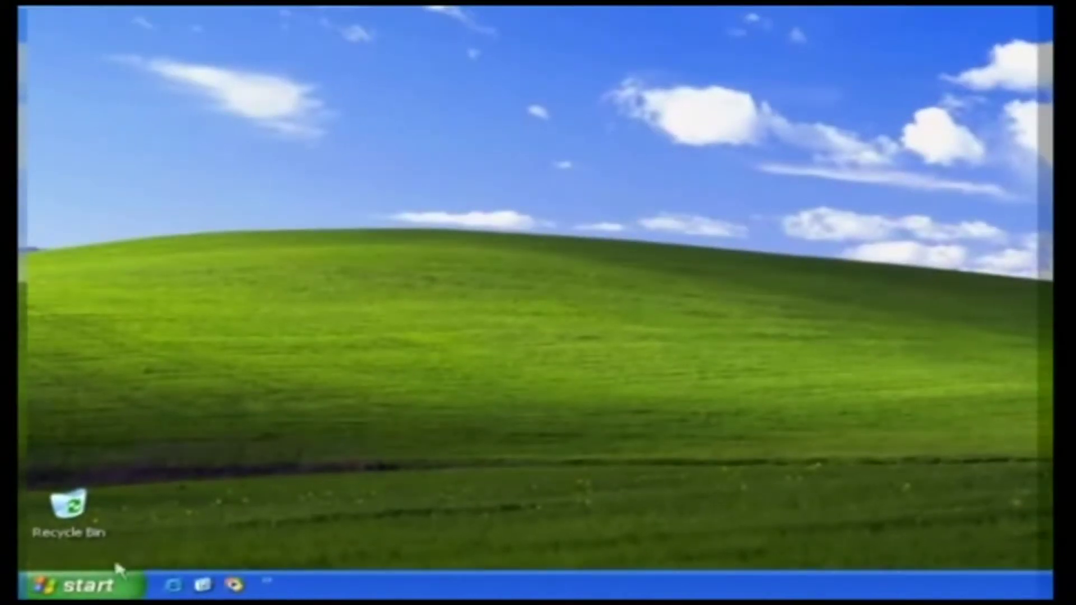
- Launch WordPad from Start > All Programs > Accessories to get a blank Document
click(112, 580)
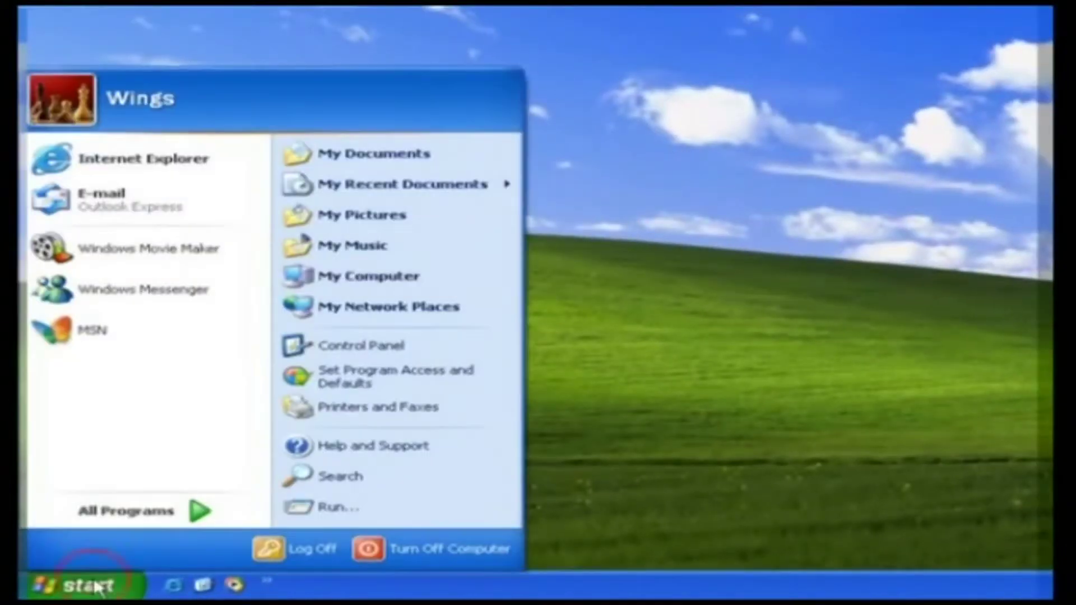
mouse_move(96, 522)
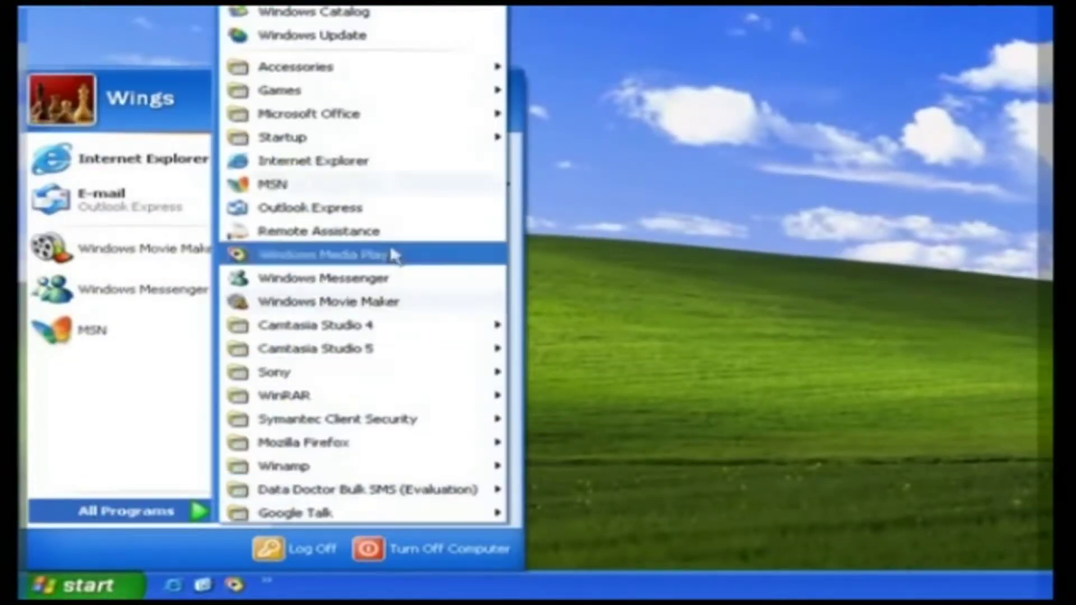
mouse_move(372, 71)
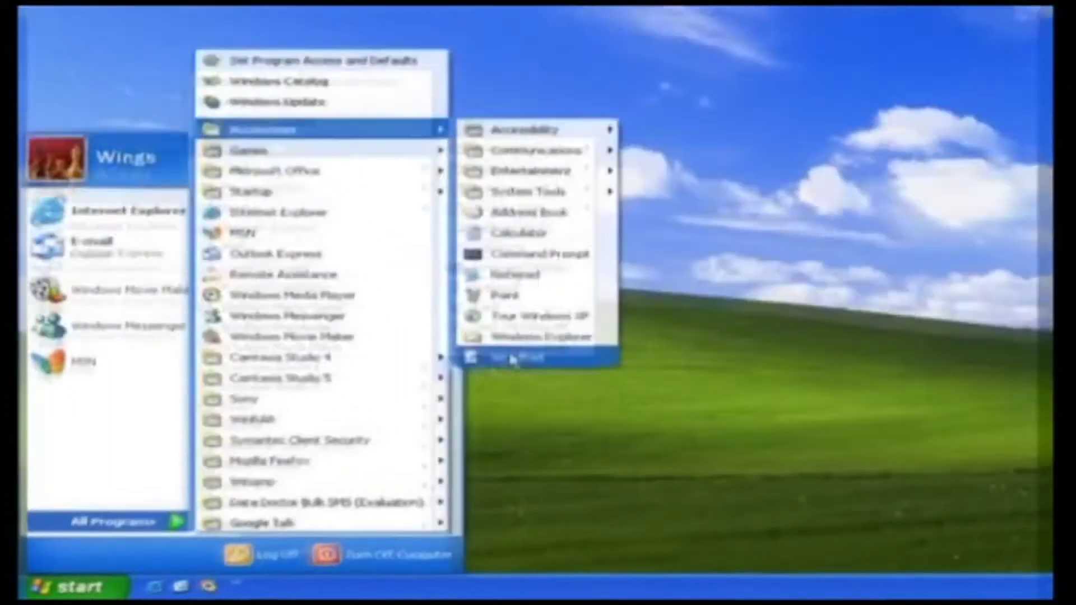
click(584, 325)
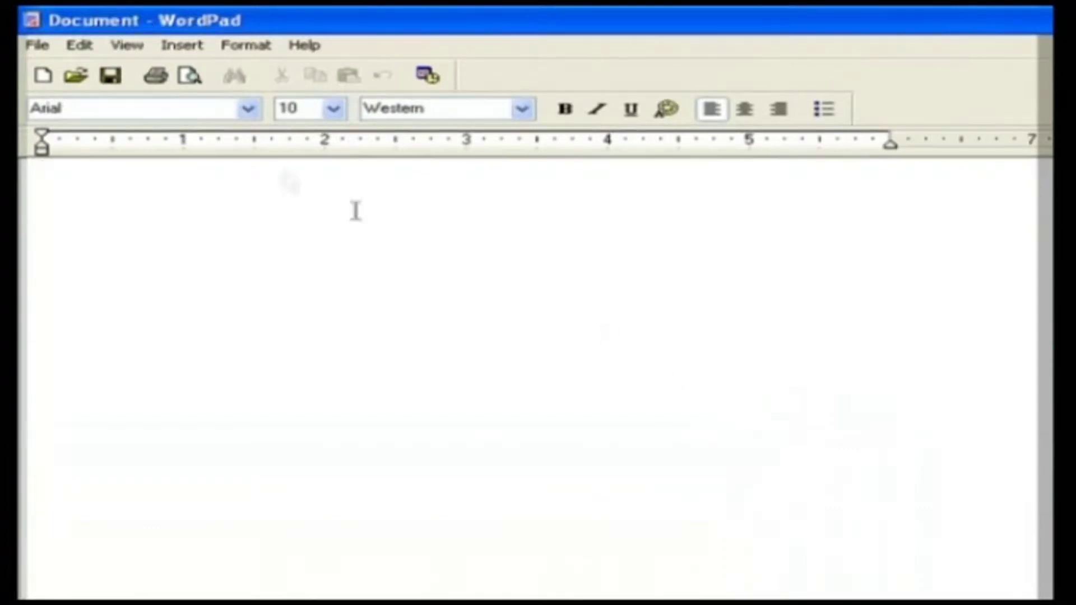
- Create a new Rich Text Document through File > New
click(37, 45)
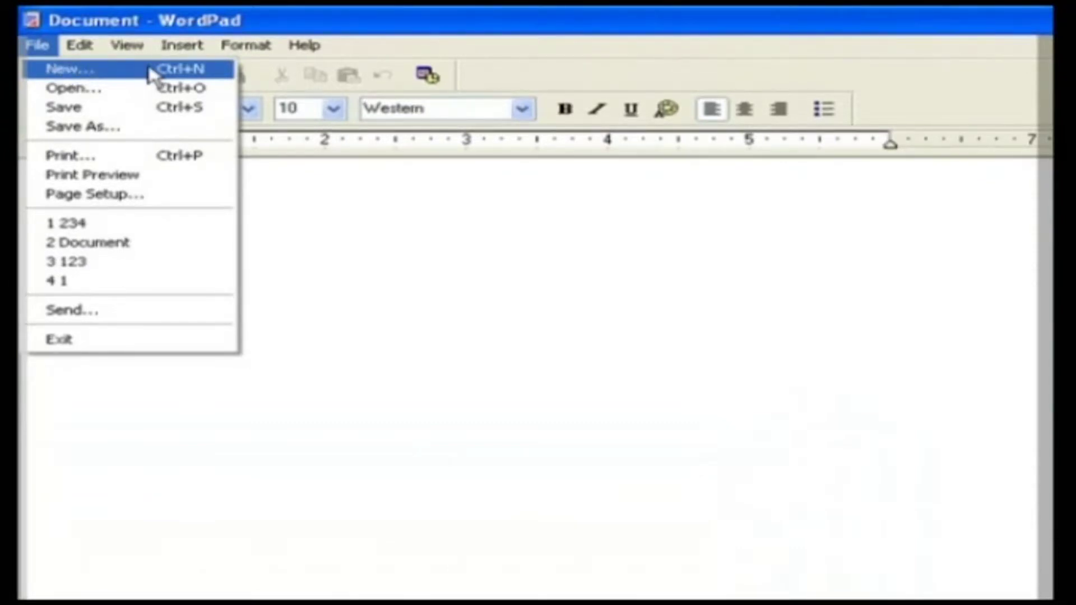
click(355, 281)
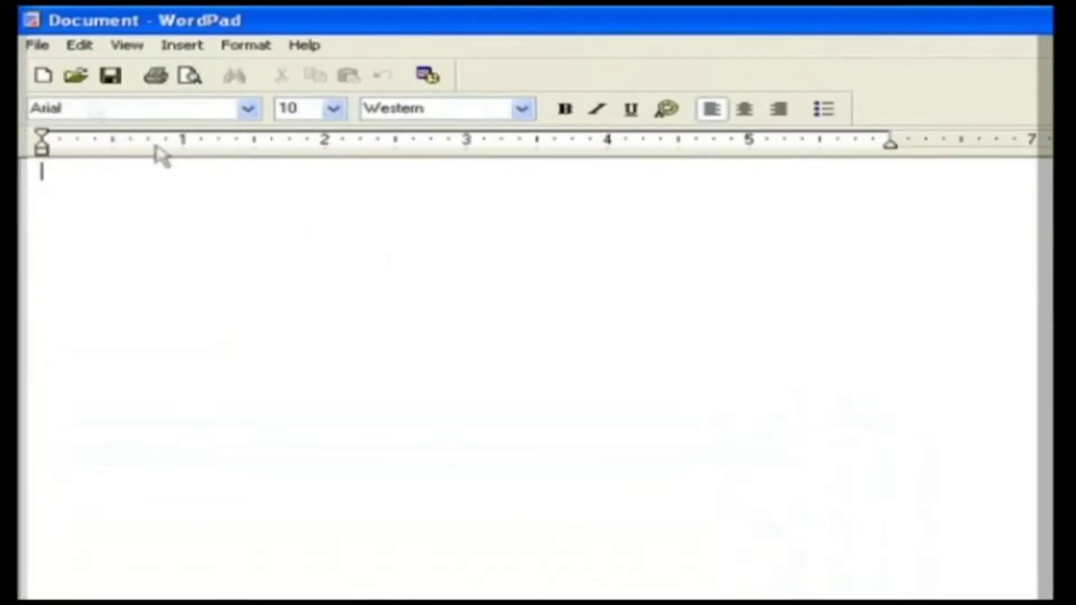
click(44, 75)
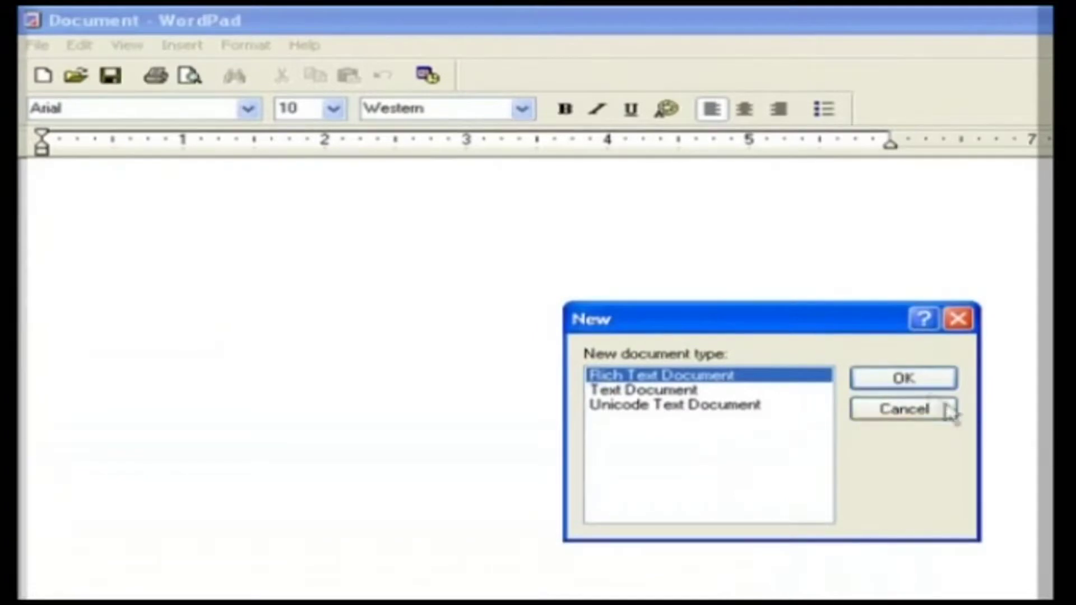
click(914, 383)
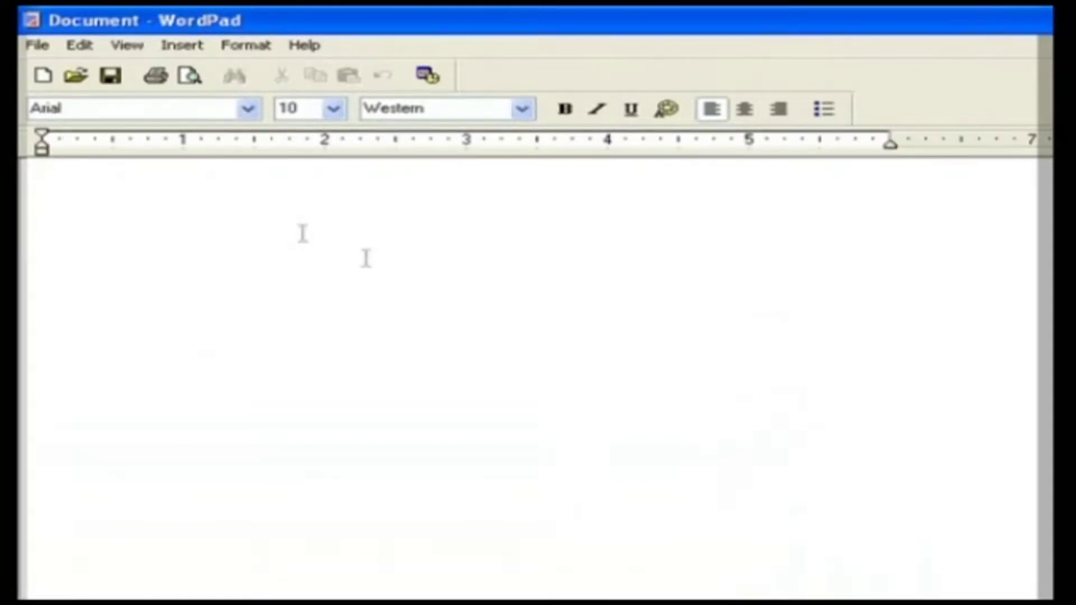
click(38, 46)
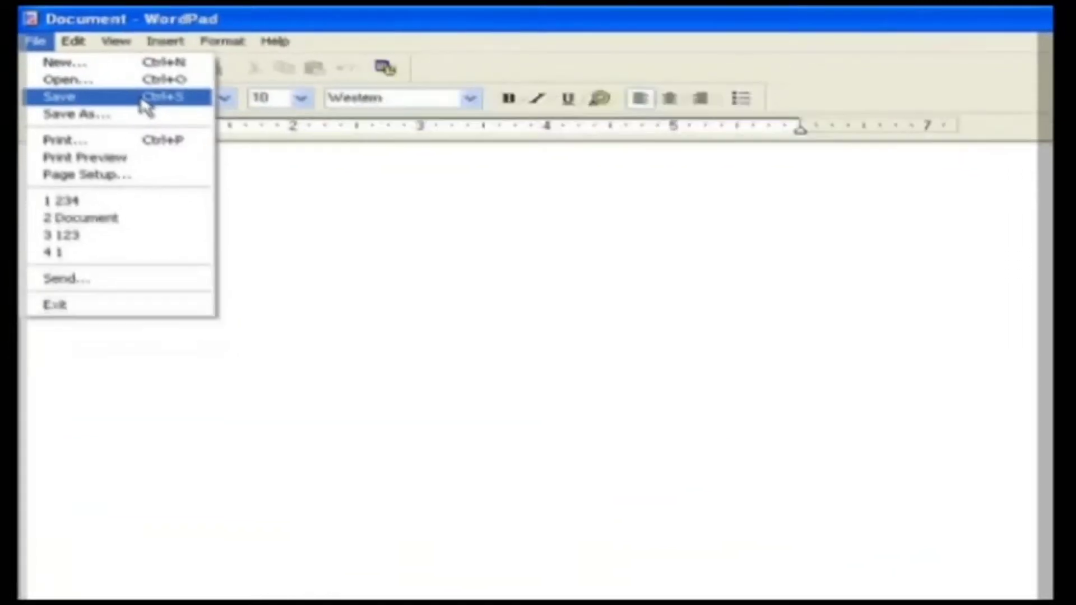
- Save the blank document to My Documents as 'Document12' in Rich Text Format (RTF)
click(199, 166)
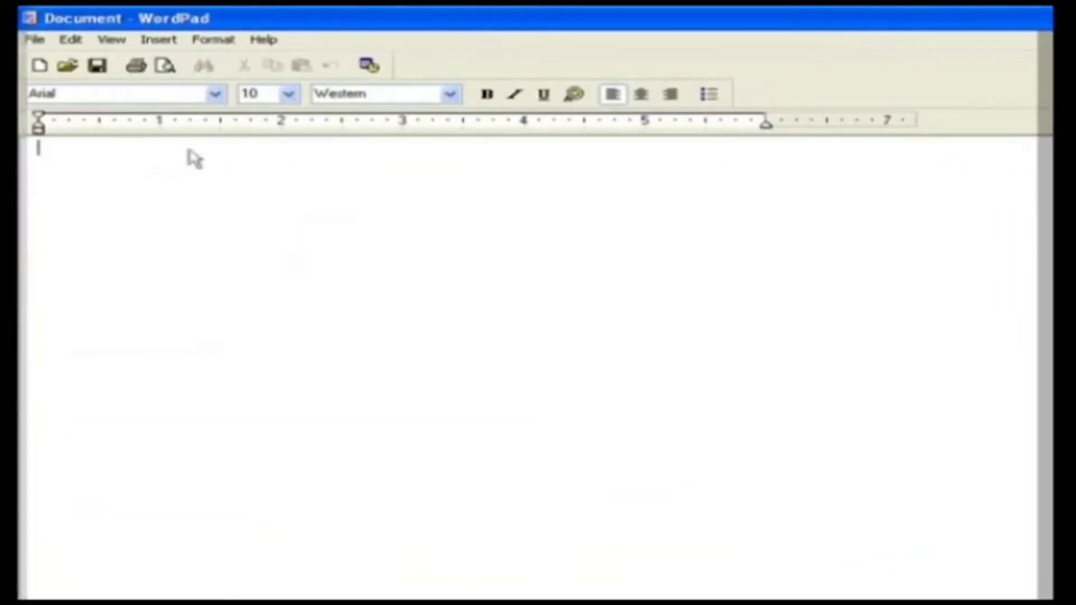
click(97, 66)
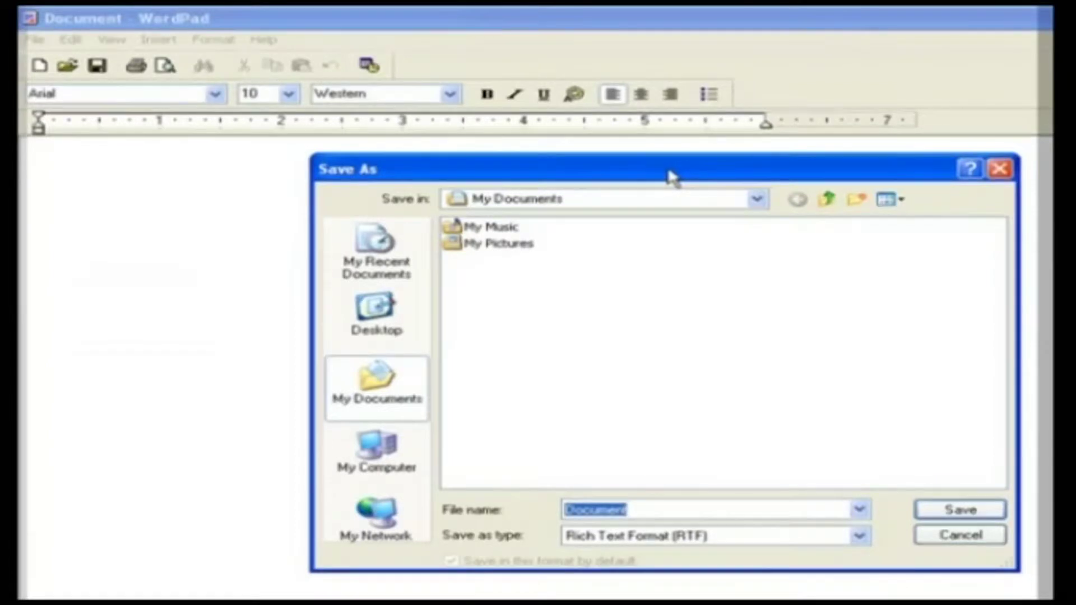
click(653, 208)
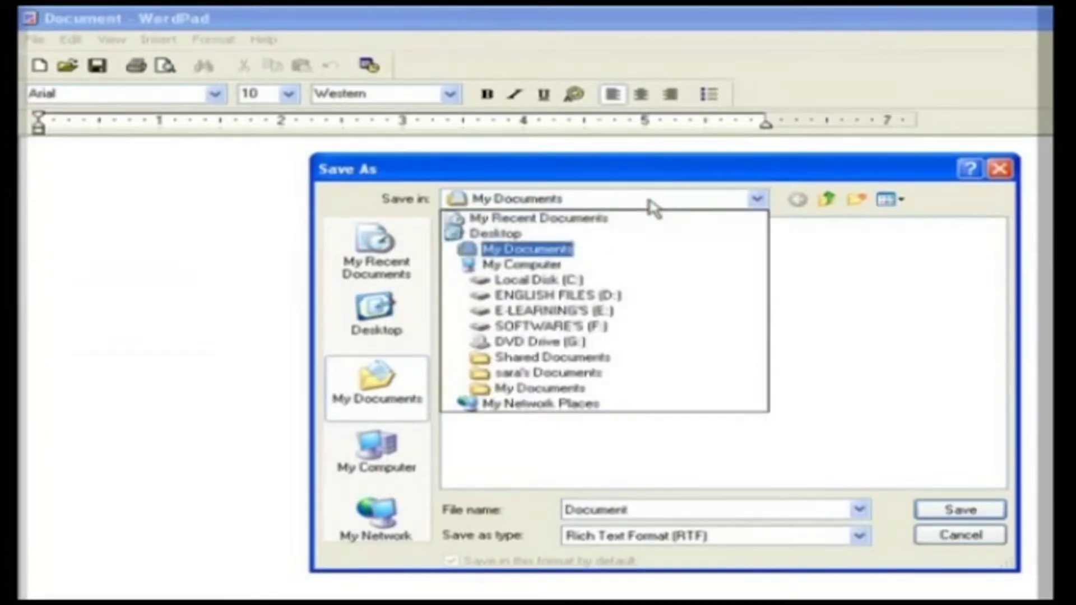
click(653, 209)
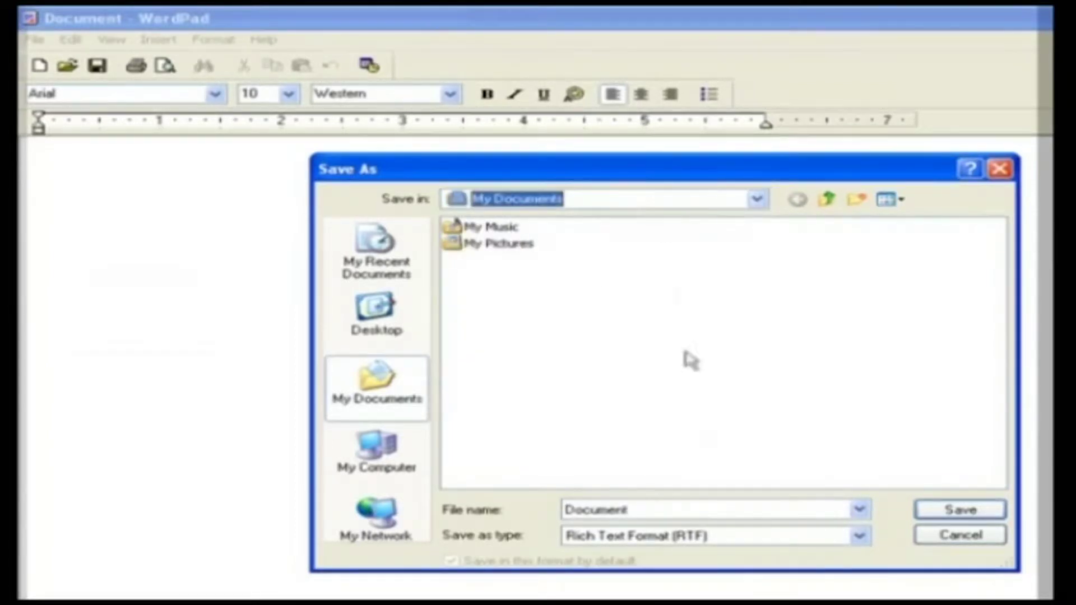
double_click(688, 507)
click(687, 507)
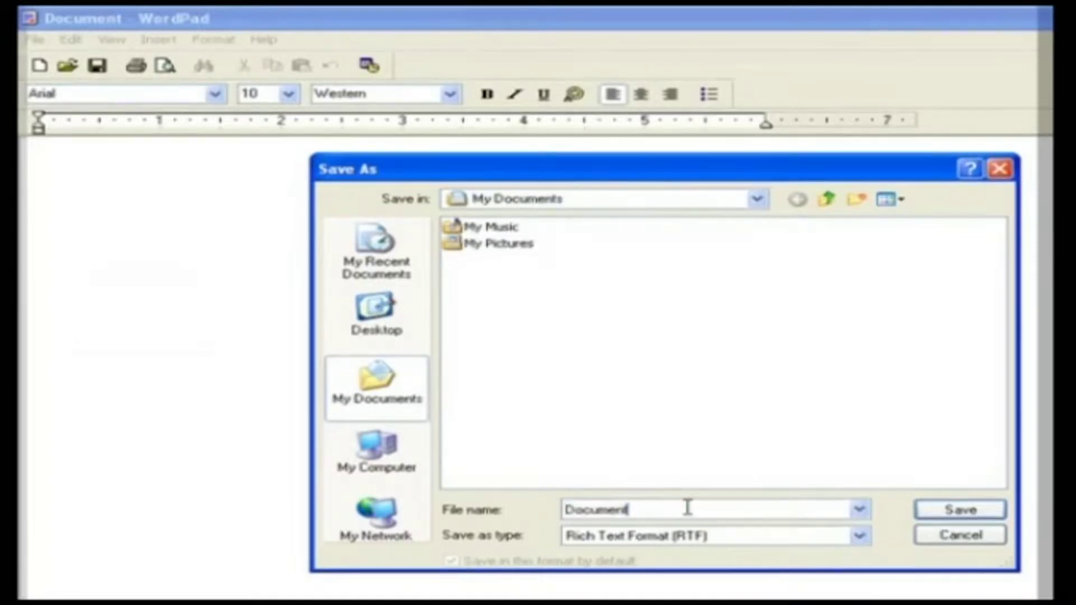
text(12)
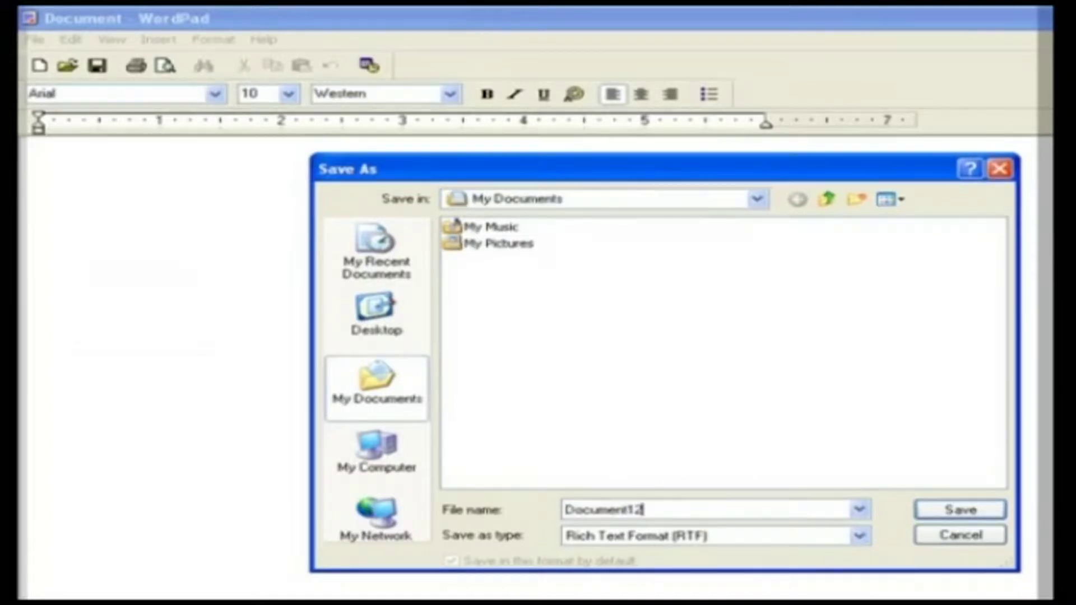
click(710, 538)
click(707, 555)
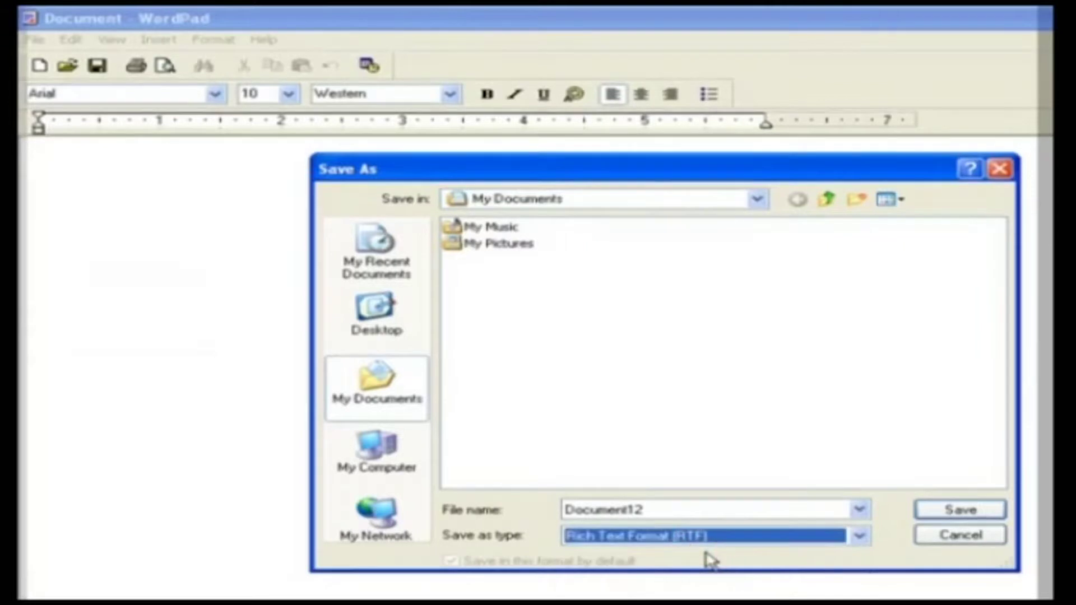
click(929, 517)
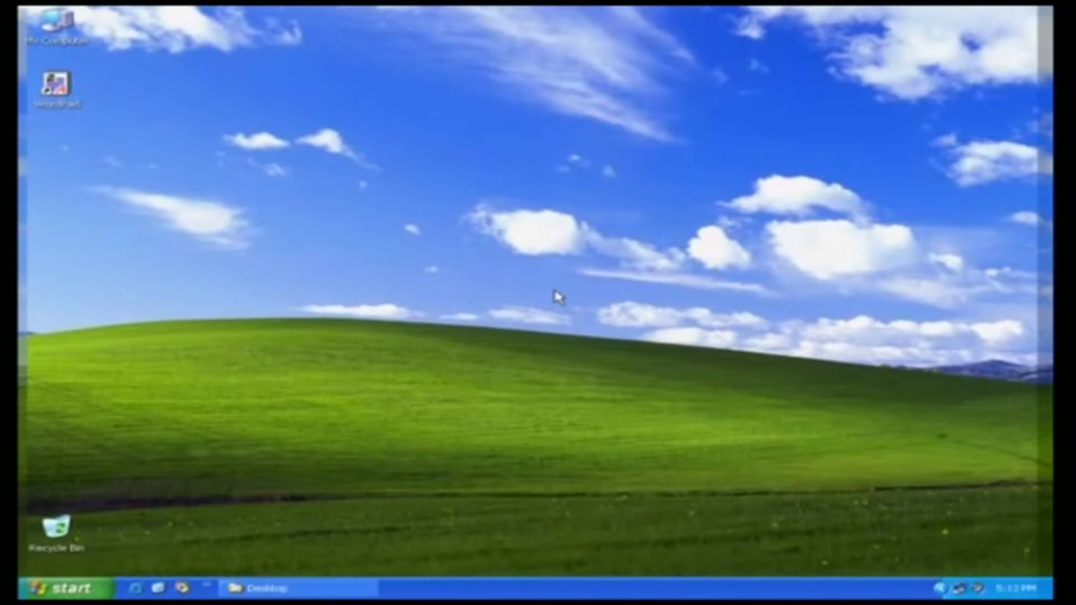
- Restore the Desktop folder window from the taskbar and keep its Thumbnails view
click(320, 589)
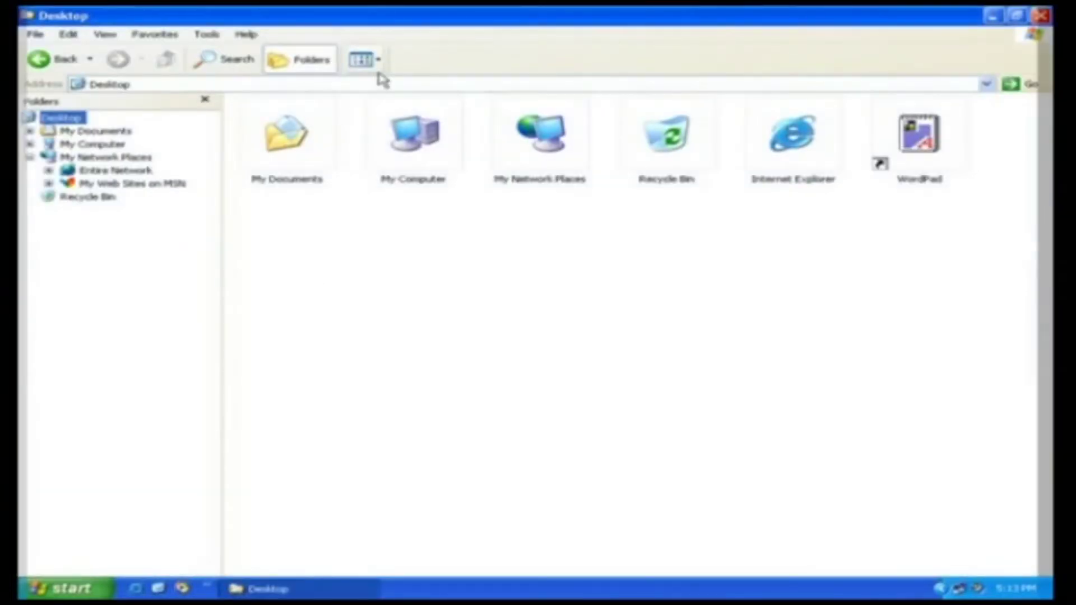
click(370, 62)
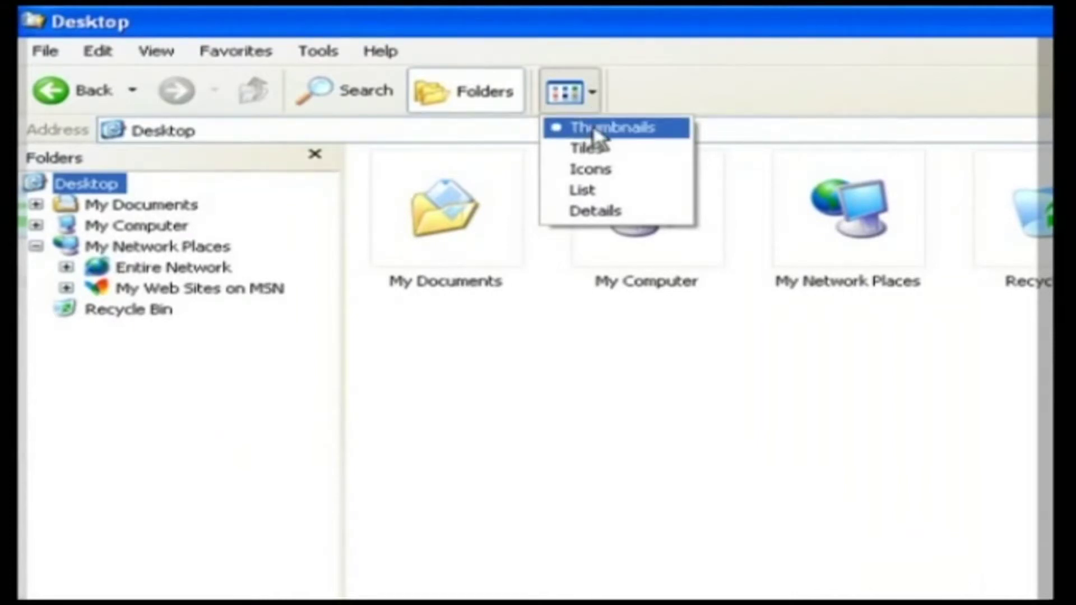
click(596, 131)
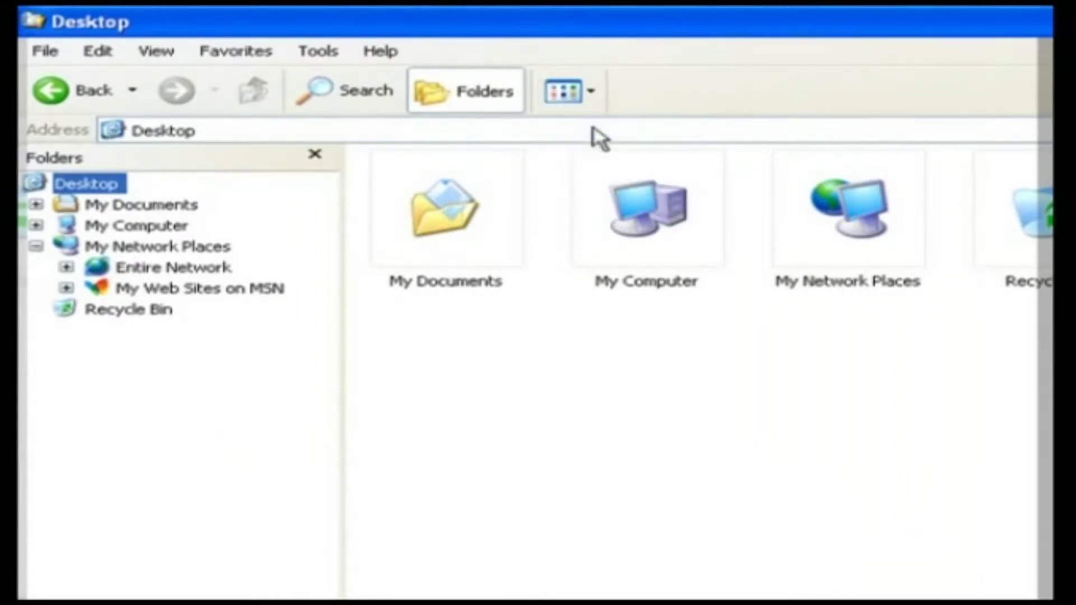
mouse_move(633, 220)
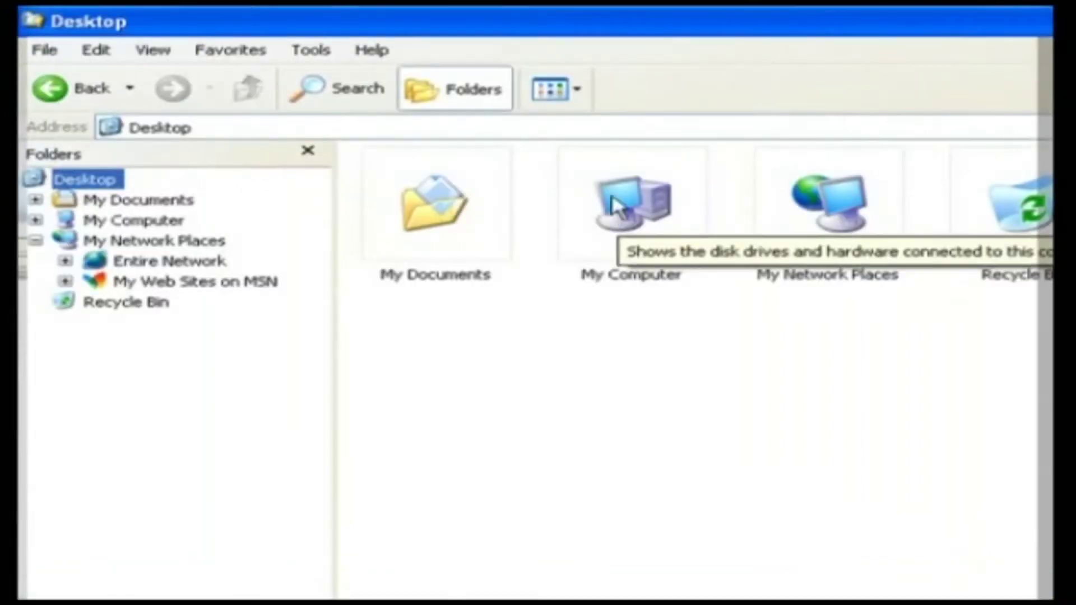
- Switch the Desktop folder view to Tiles, then Icons, then List
click(574, 92)
click(572, 144)
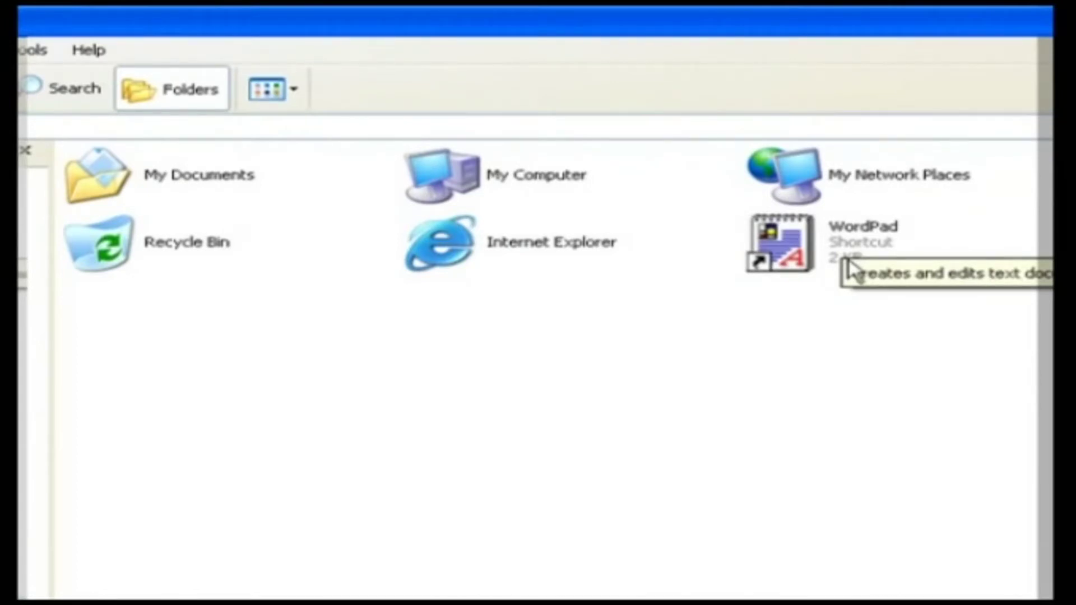
click(281, 102)
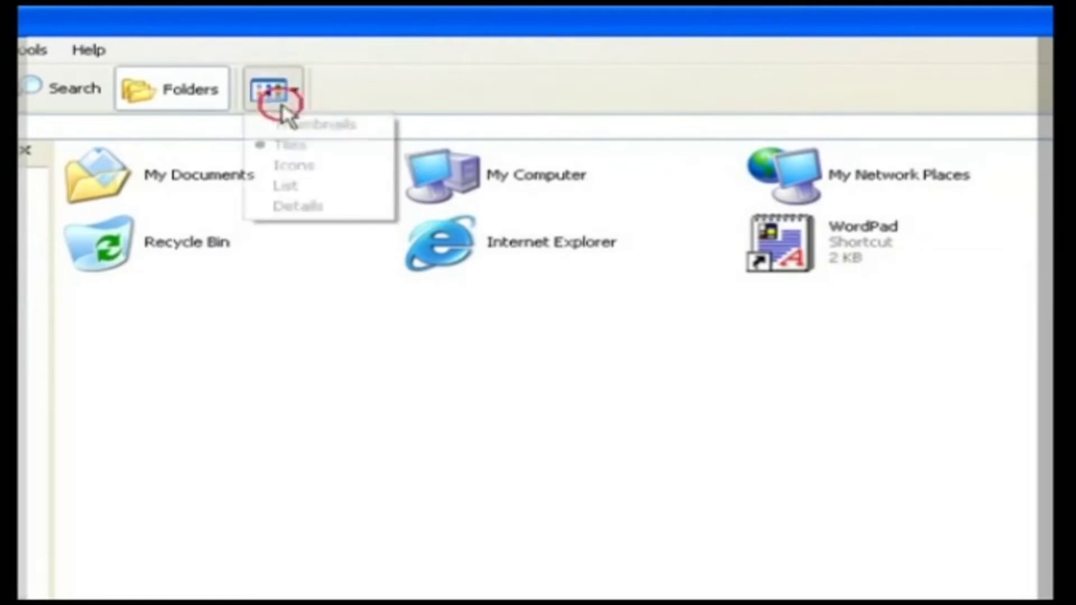
click(297, 166)
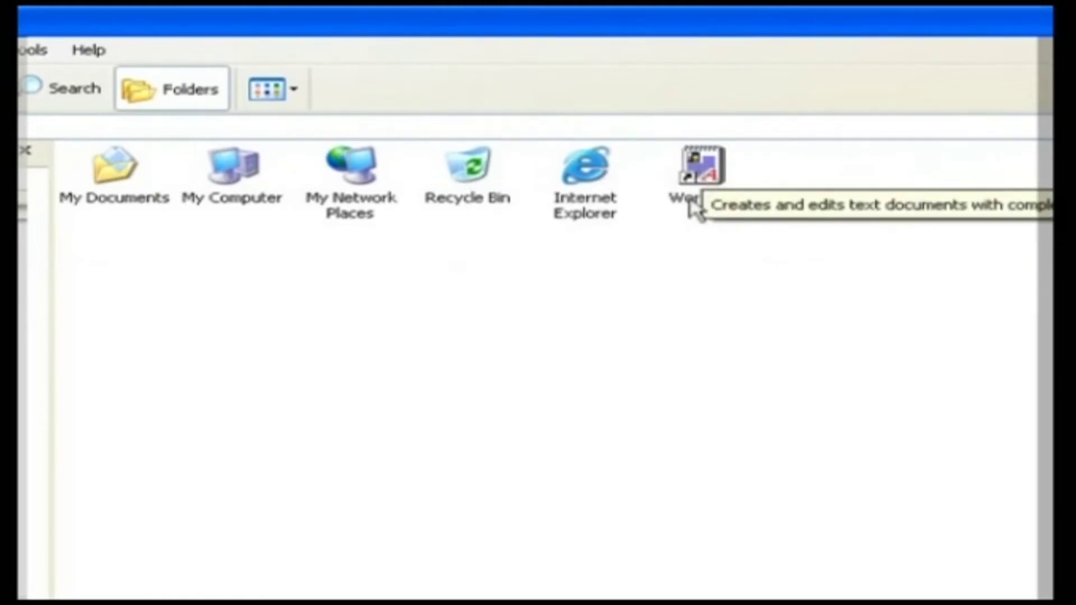
click(285, 100)
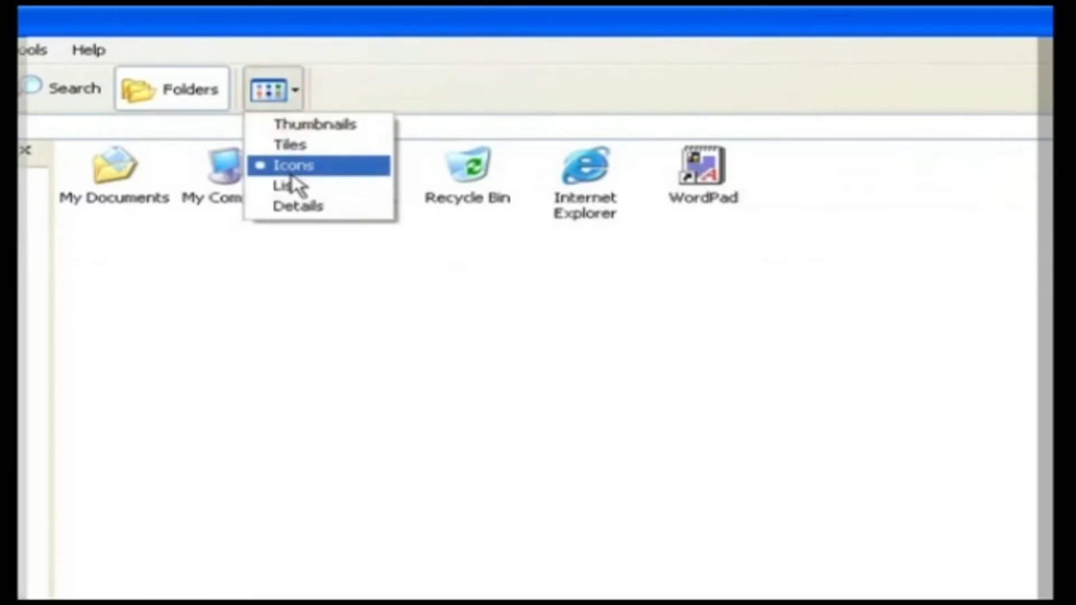
click(290, 184)
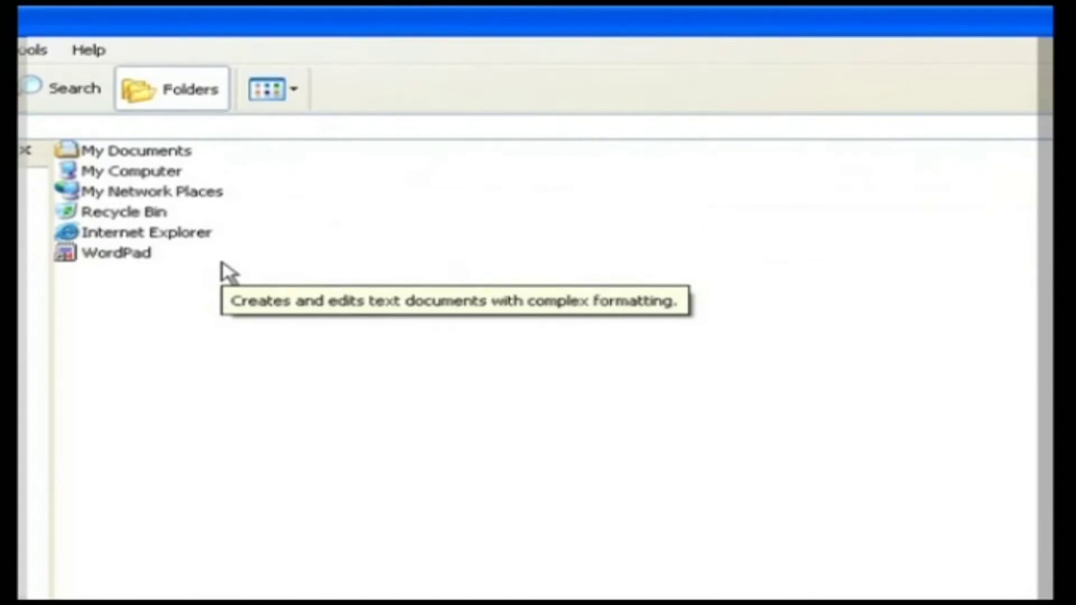
click(293, 90)
- Switch the Desktop folder to Details view with Name, Size, Type and date columns
click(294, 205)
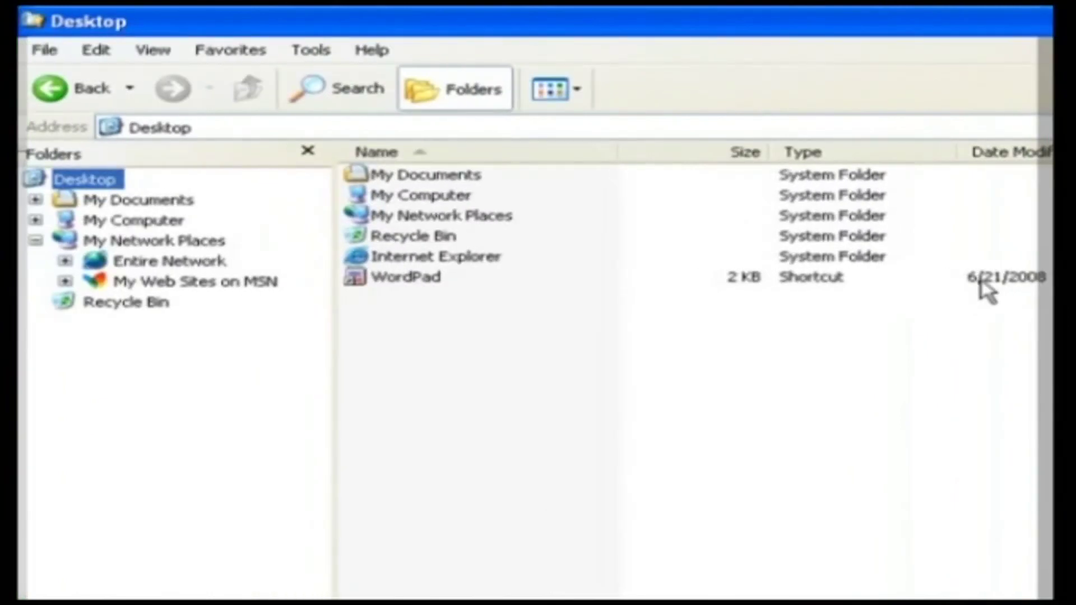
click(76, 100)
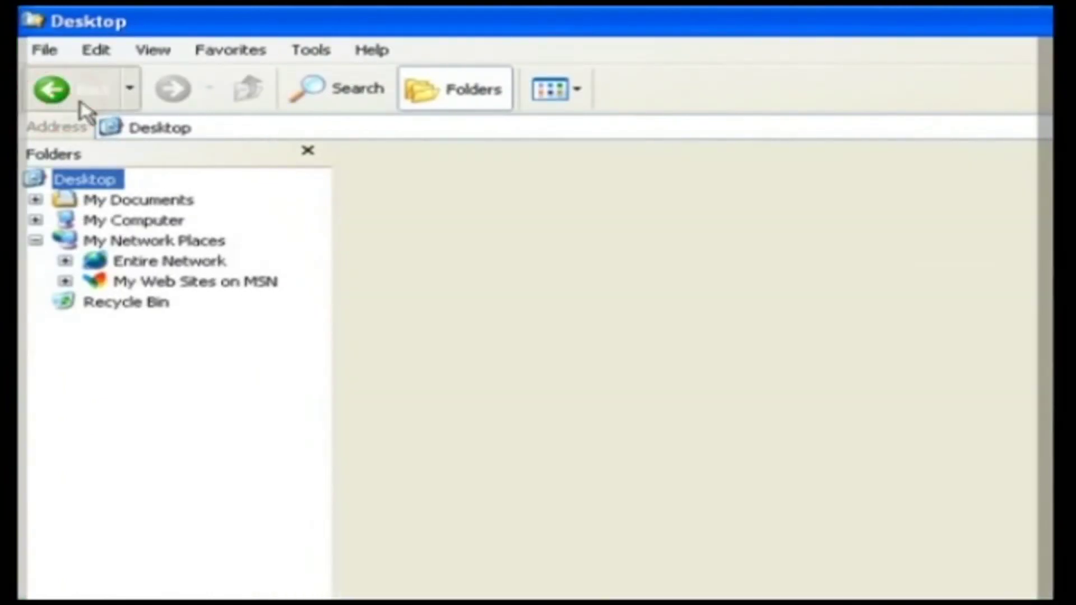
click(172, 93)
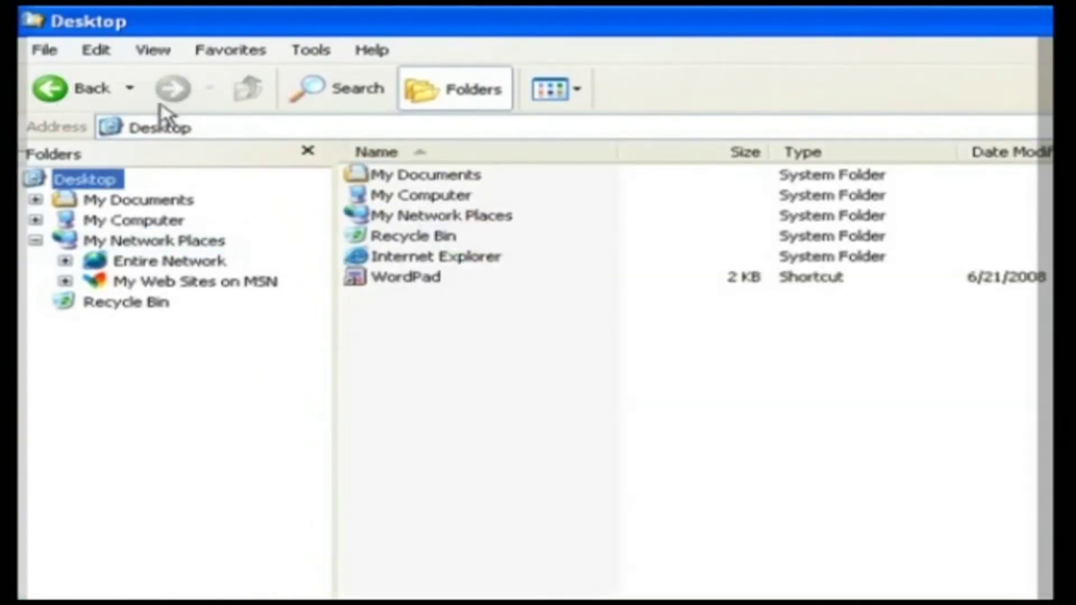
click(52, 89)
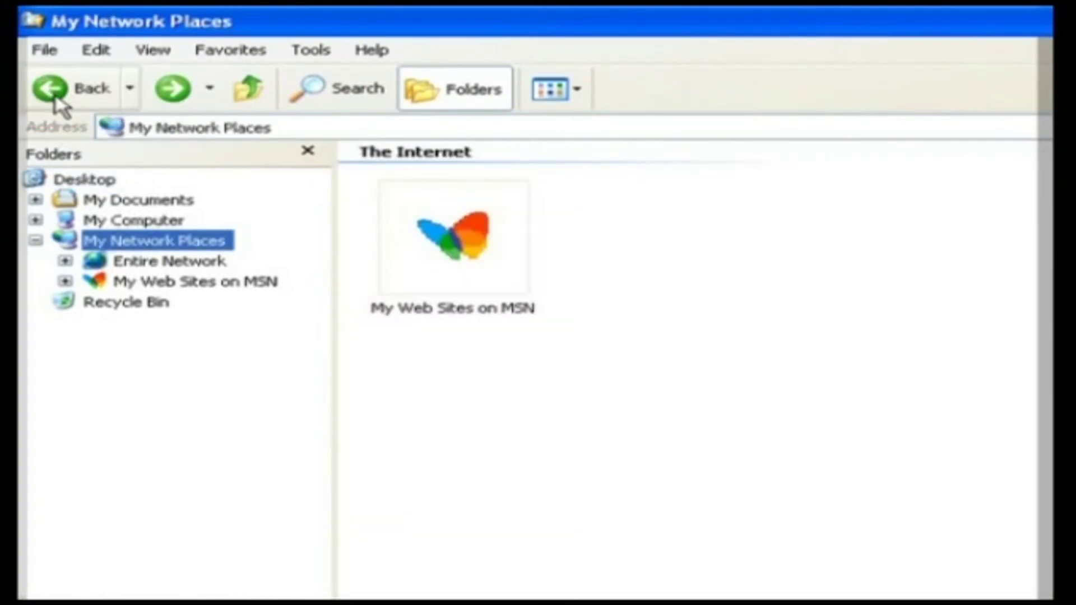
click(172, 93)
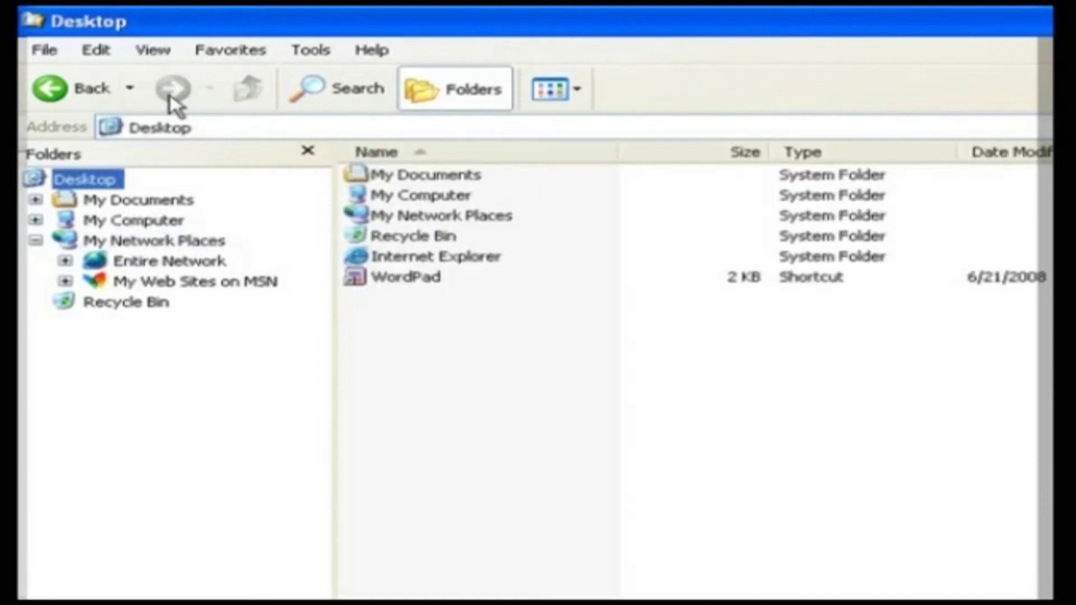